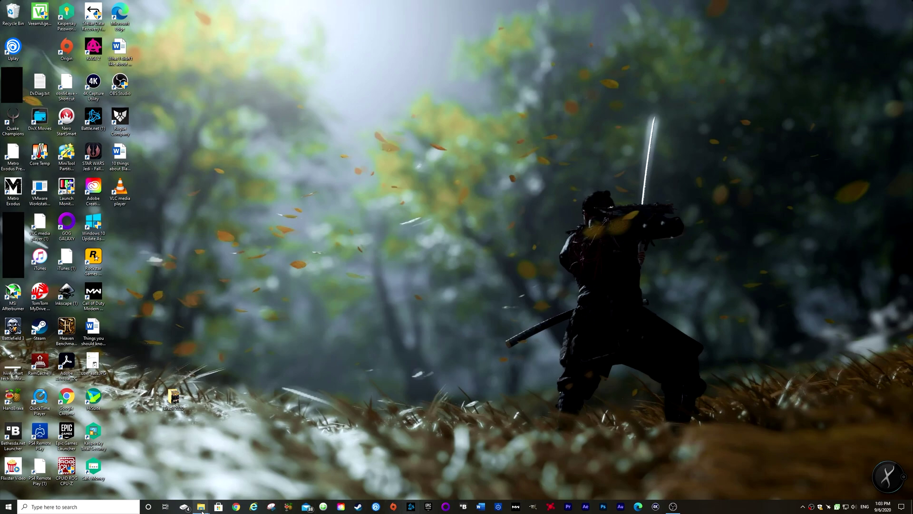
- Bring the File Explorer window showing the OBS capture recordings folder to the front
mouse_move(201, 511)
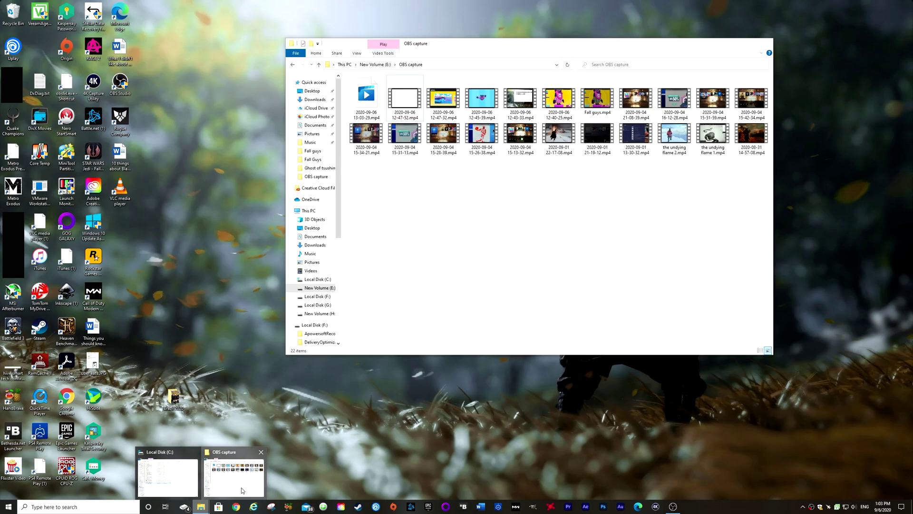
left_click(242, 490)
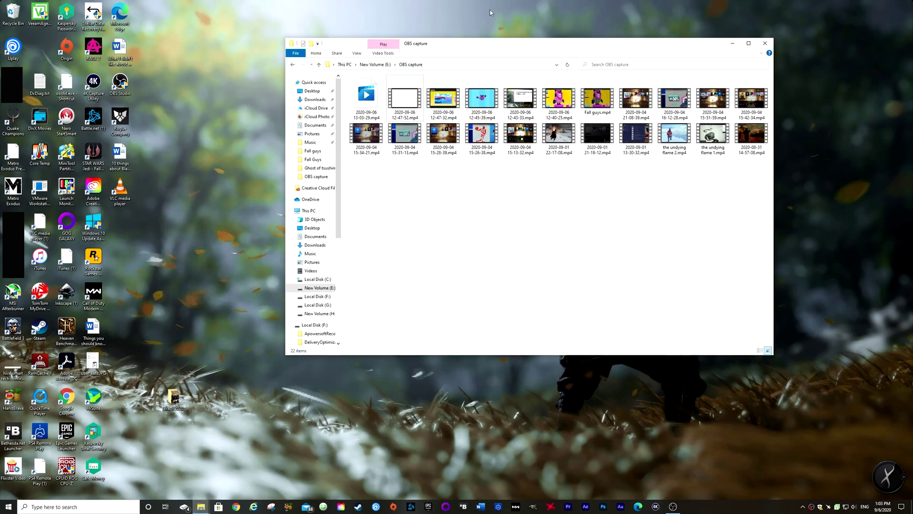
double_click(492, 102)
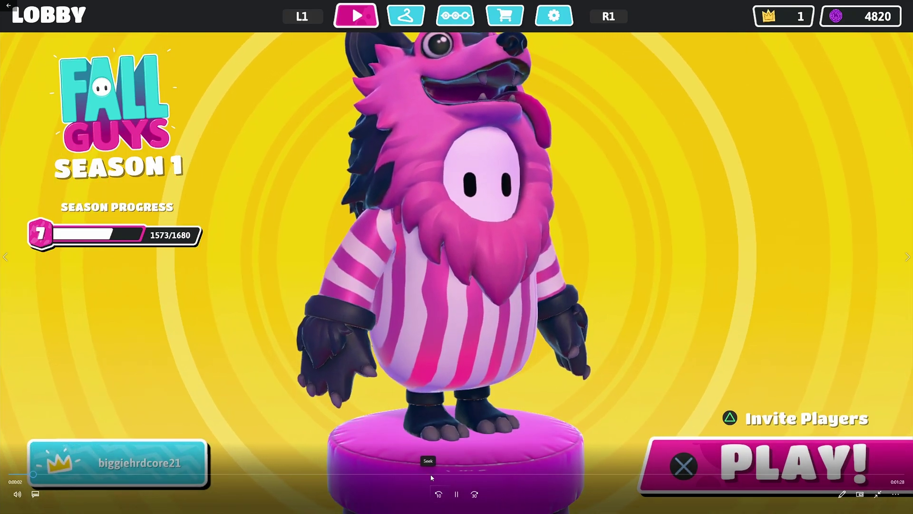
left_click(431, 475)
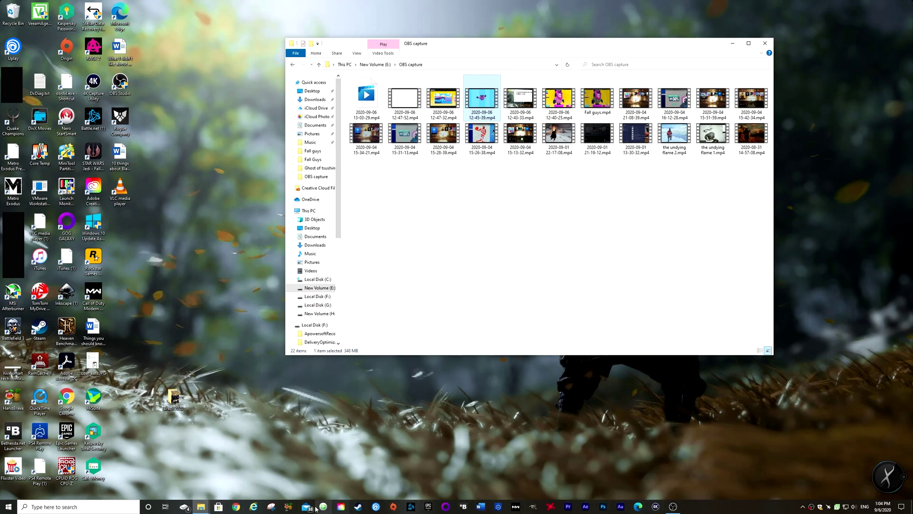
- Open the 'sound test' project in Premiere Pro, keeping the OBS capture folder beside it
left_click(568, 507)
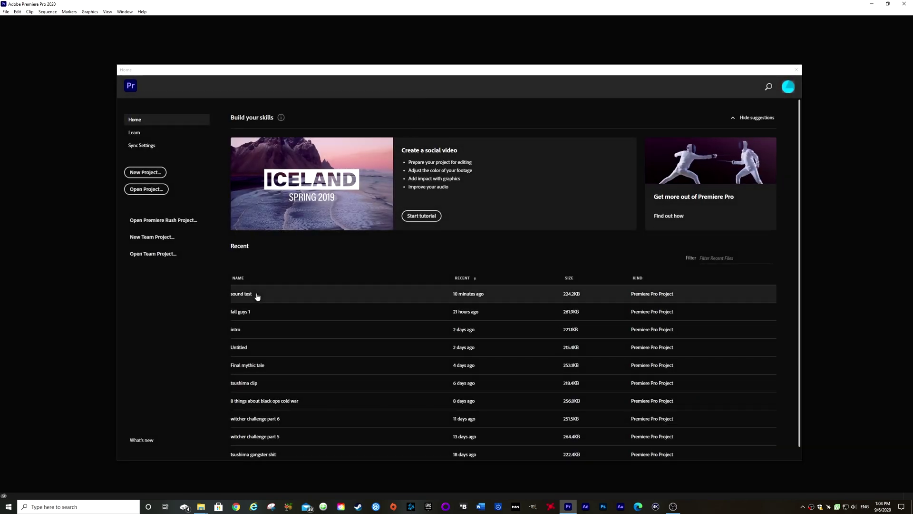
left_click(241, 294)
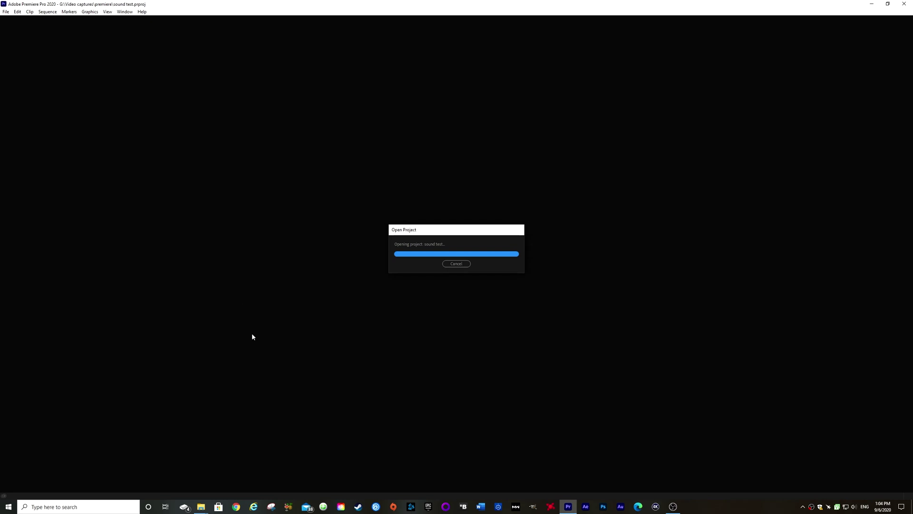
mouse_move(201, 506)
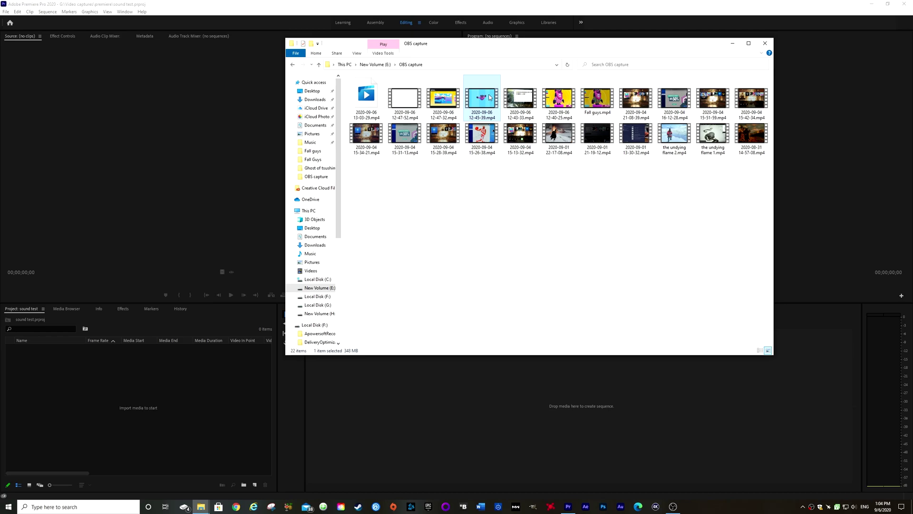
left_click_drag(490, 97, 64, 410)
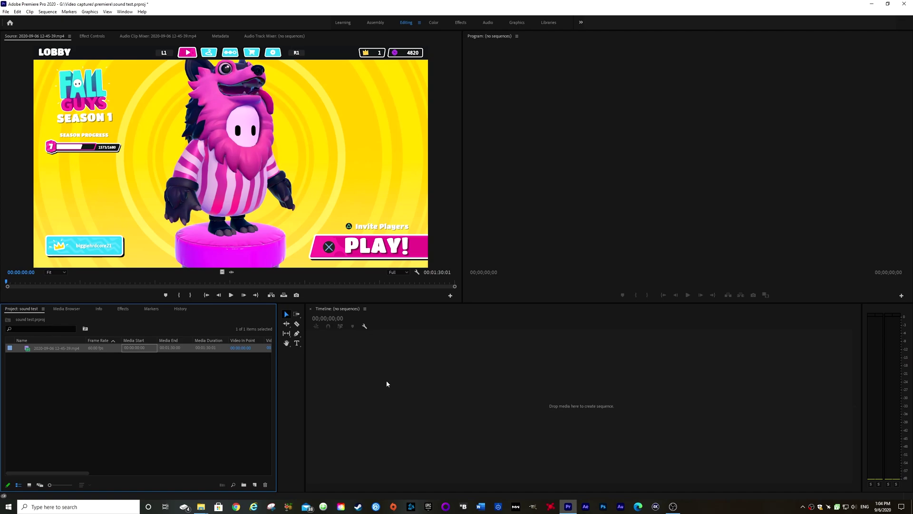
left_click_drag(387, 383, 395, 384)
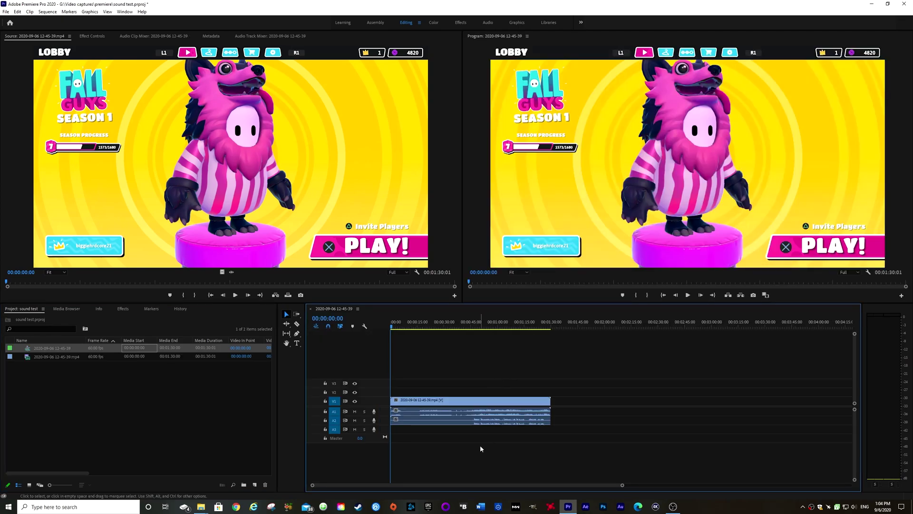
left_click(434, 412)
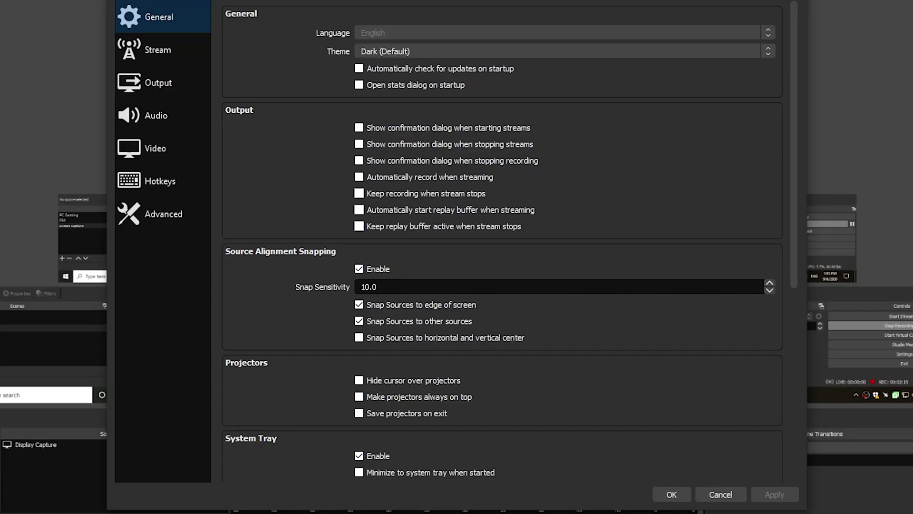
- Set OBS recording output to audio tracks 1 and 2 and view the Audio device settings
left_click(169, 84)
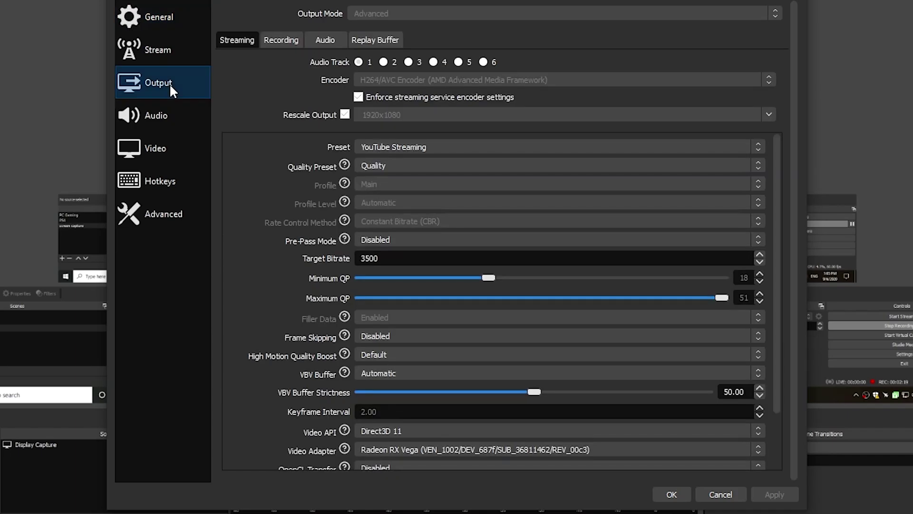
left_click(290, 41)
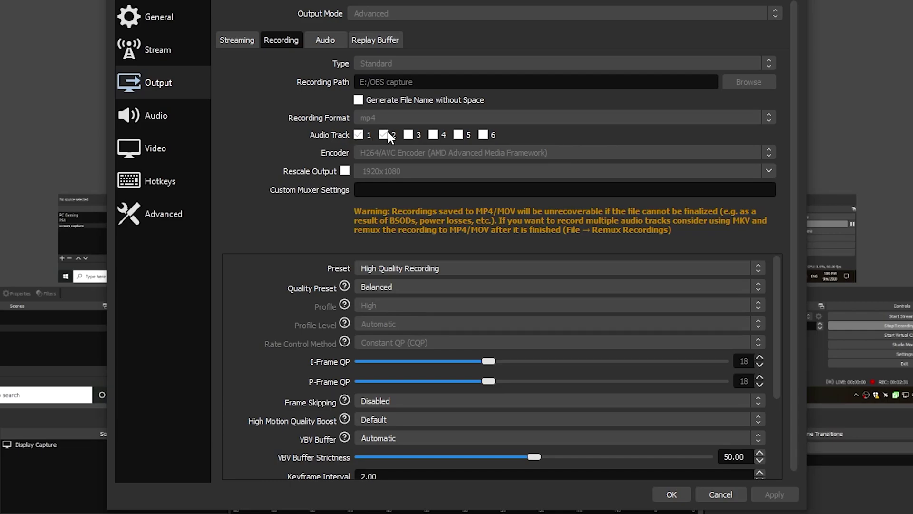
left_click(168, 107)
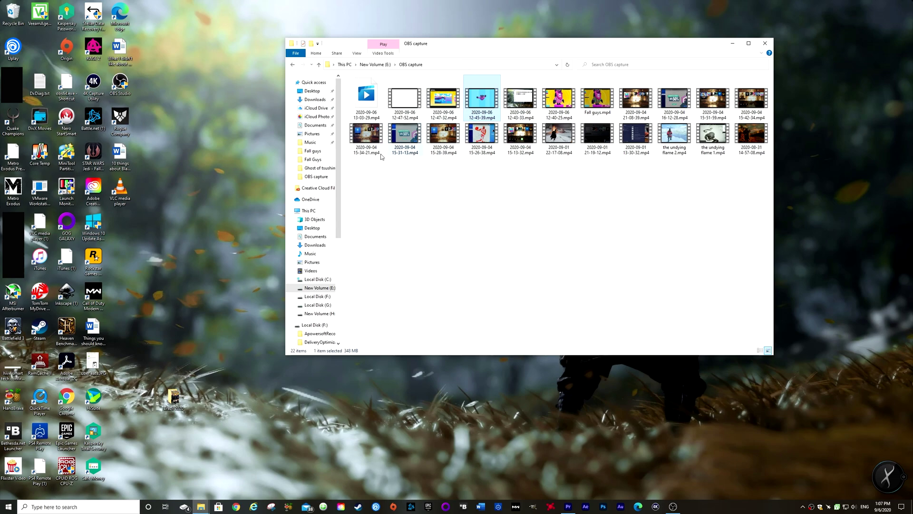
double_click(124, 192)
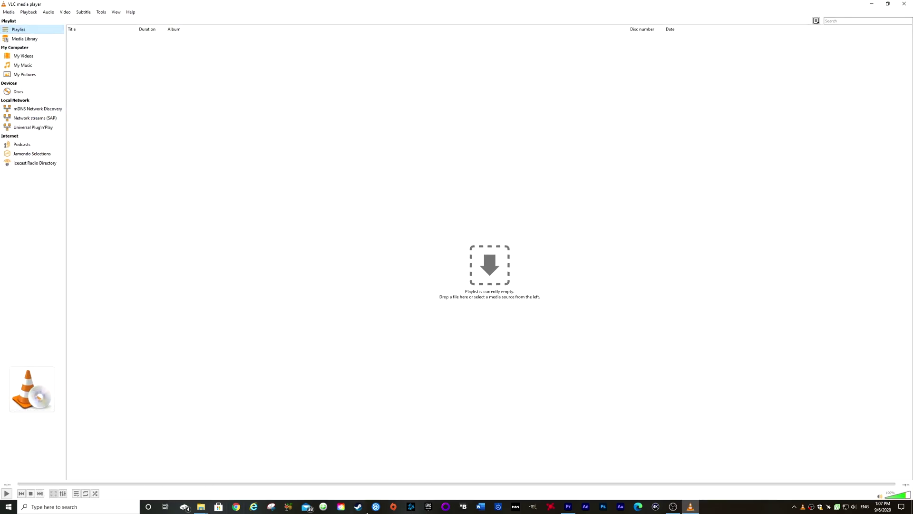
left_click(238, 477)
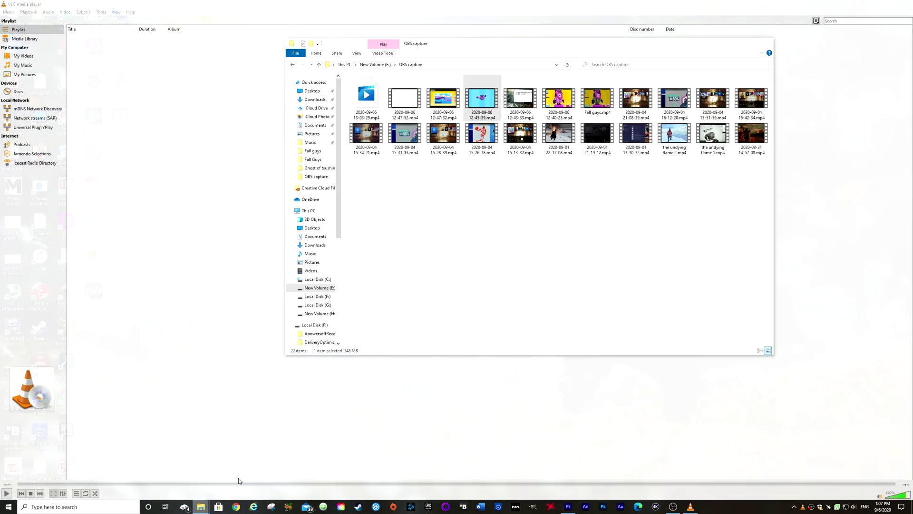
left_click_drag(484, 97, 174, 135)
- Play the recording and jump ahead to about the 47-second mark
left_click(173, 178)
double_click(93, 38)
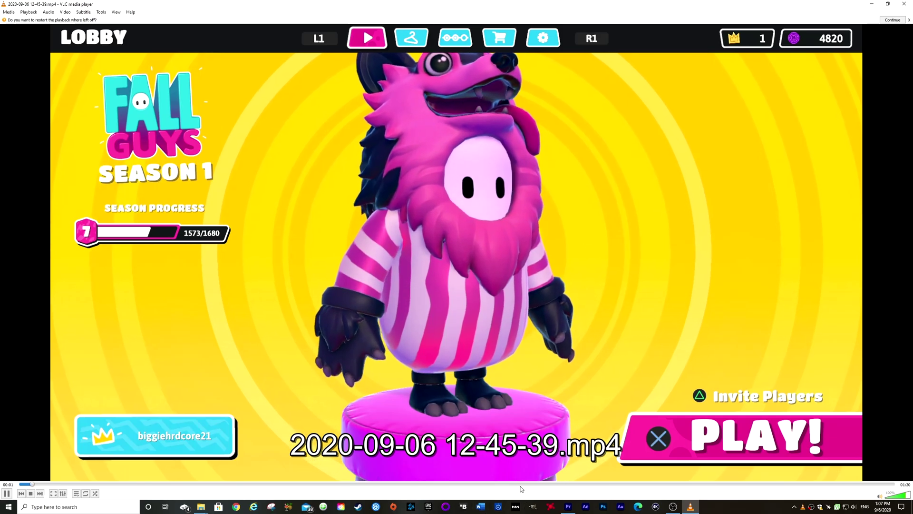
left_click(481, 484)
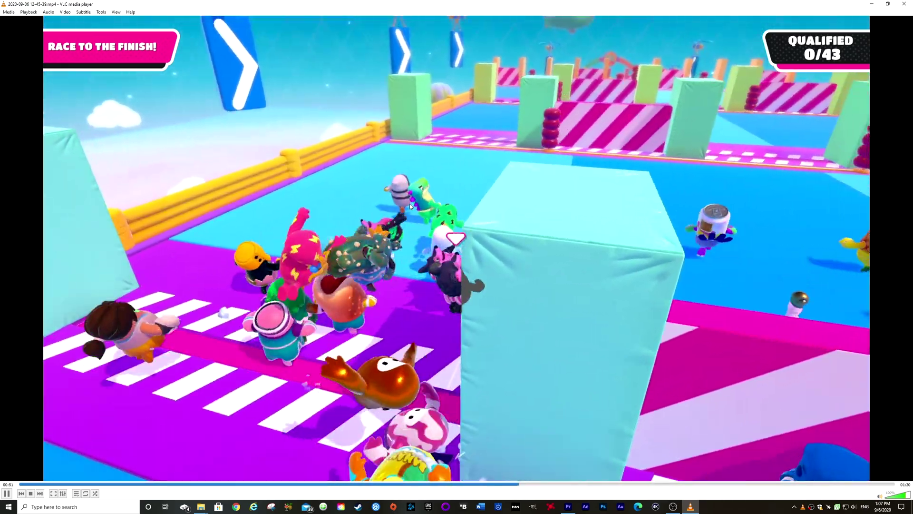
- Switch VLC's audio track to Track2 to hear the second audio source
right_click(419, 153)
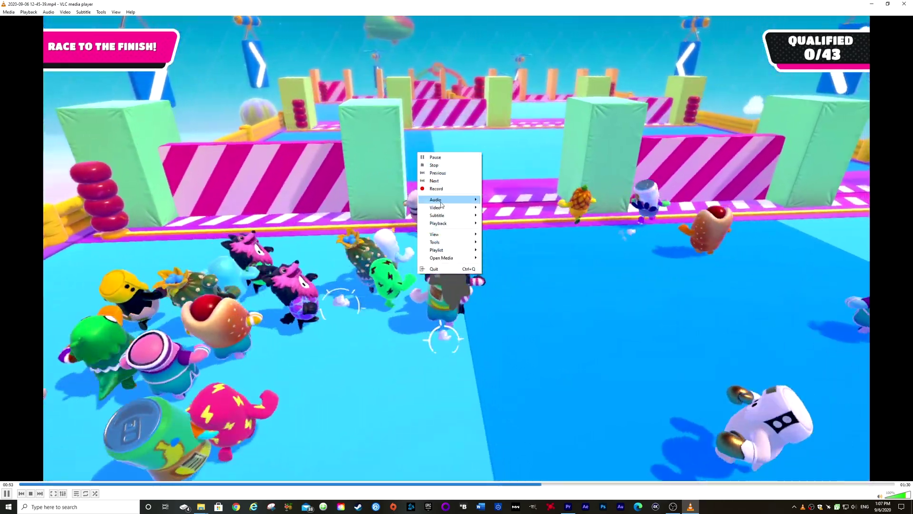
mouse_move(441, 205)
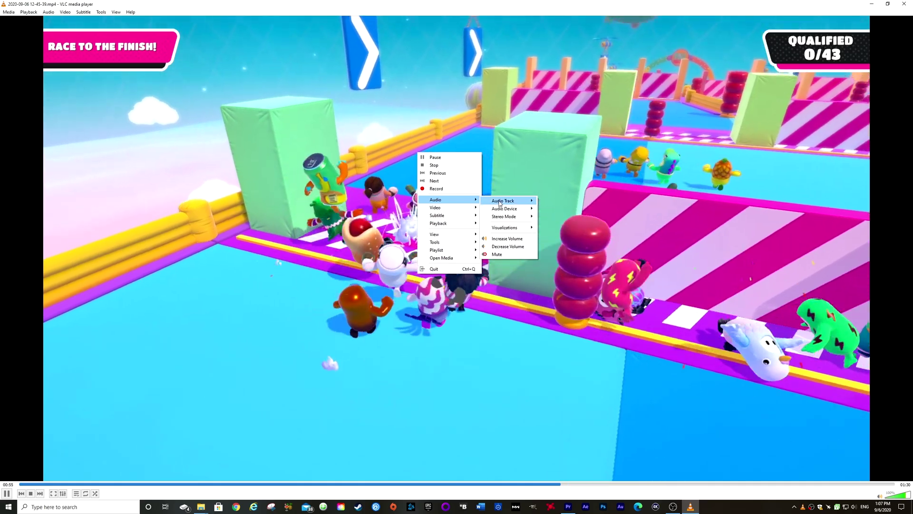
mouse_move(499, 203)
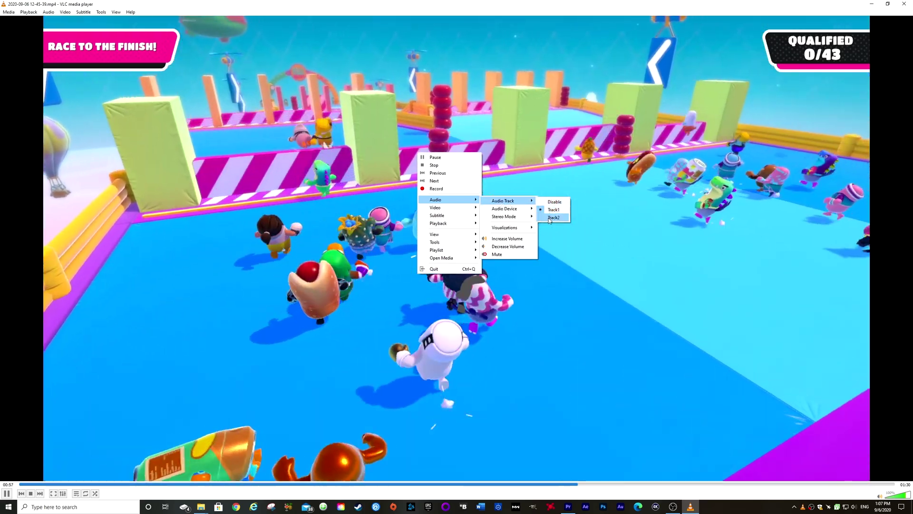
left_click(549, 217)
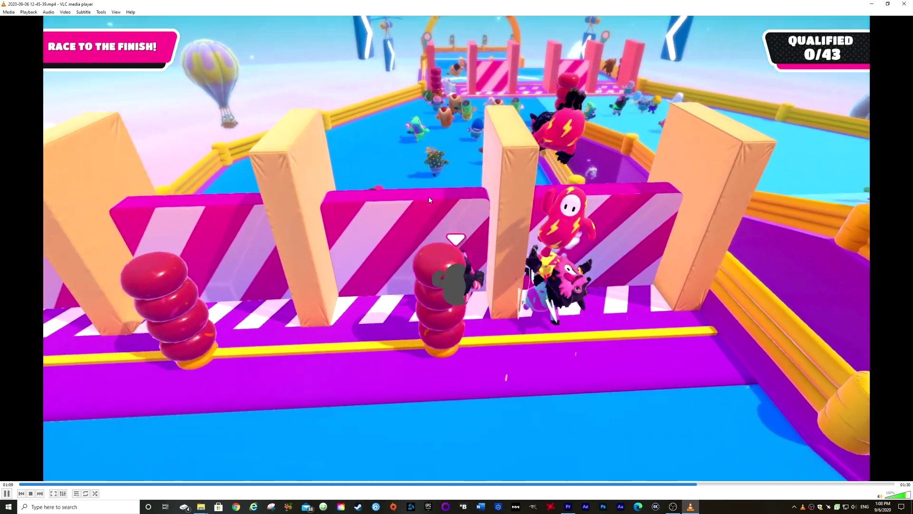
- Switch the audio back to Track1, then close VLC
right_click(431, 193)
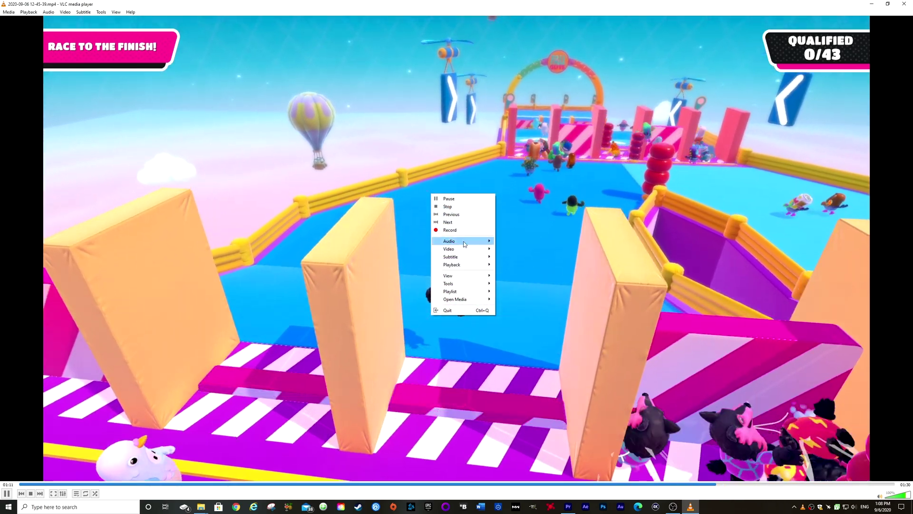
mouse_move(465, 244)
mouse_move(518, 247)
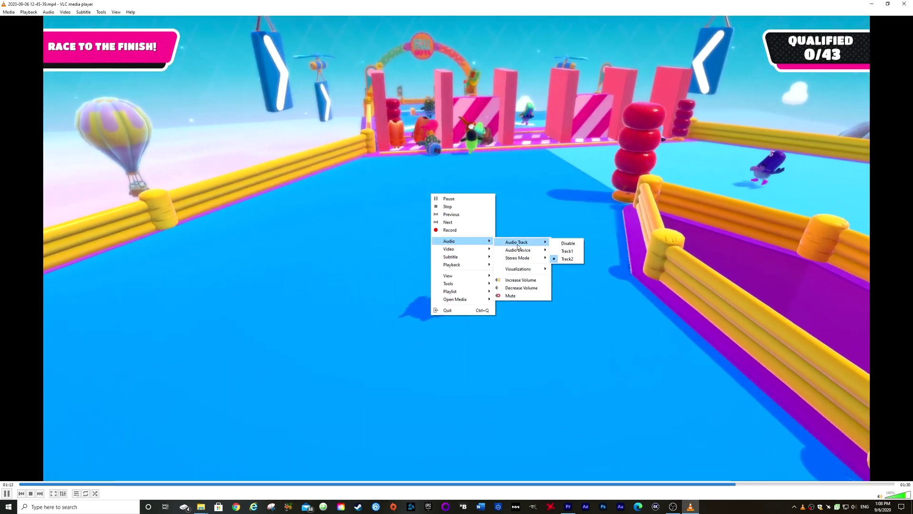
left_click(566, 251)
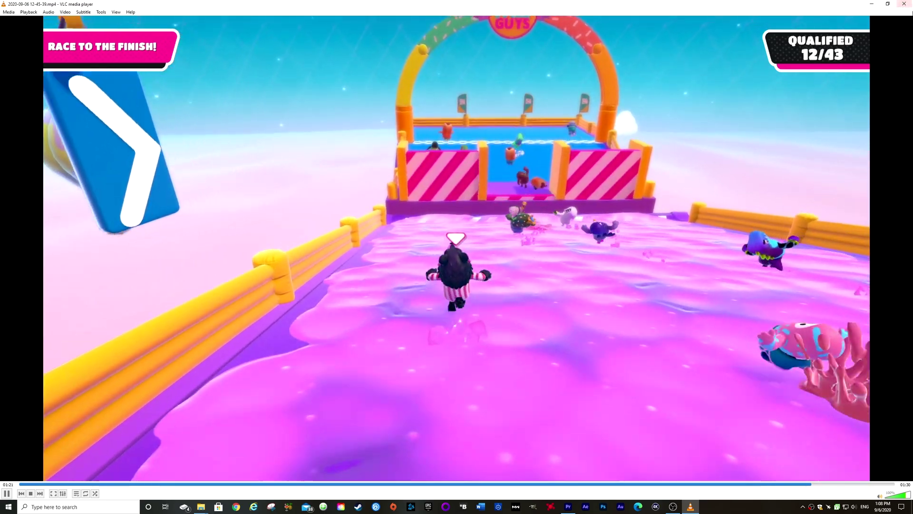
left_click(904, 4)
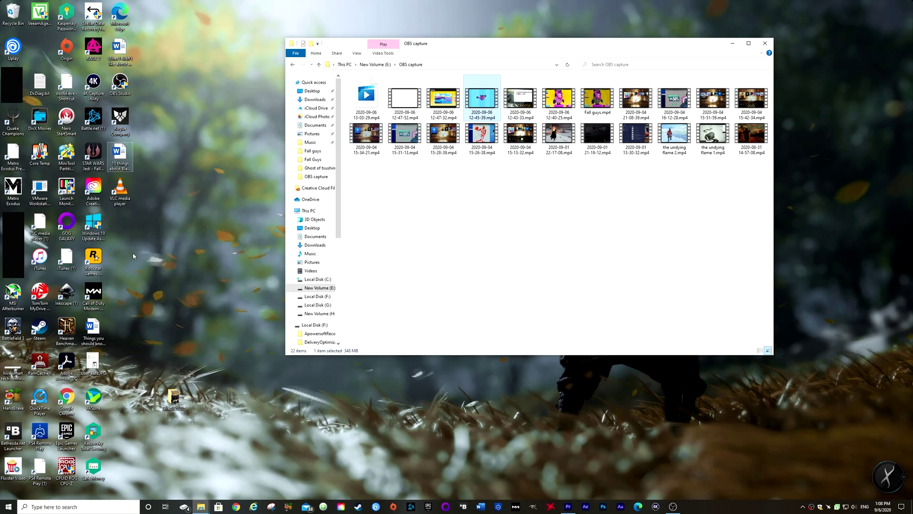
- Create a new text document on the desktop named 'VLC multi track.txt'
left_click(143, 231)
right_click(142, 231)
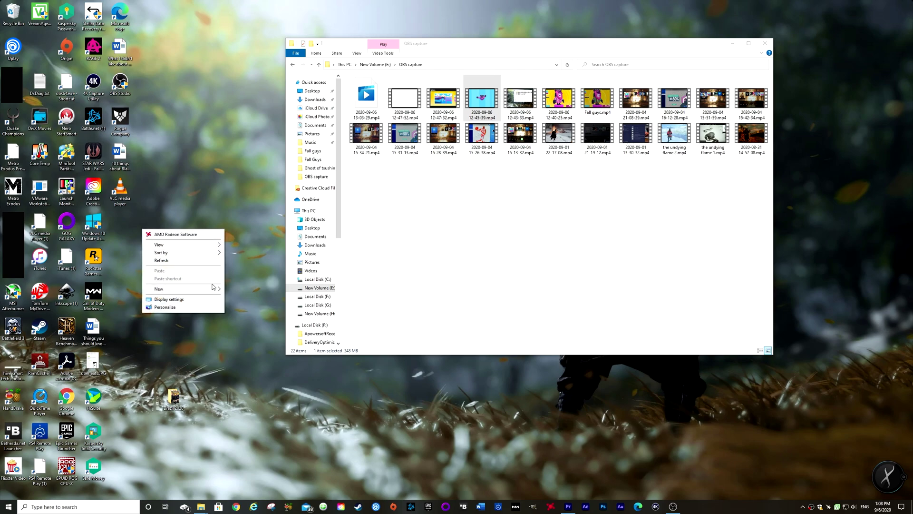
mouse_move(190, 293)
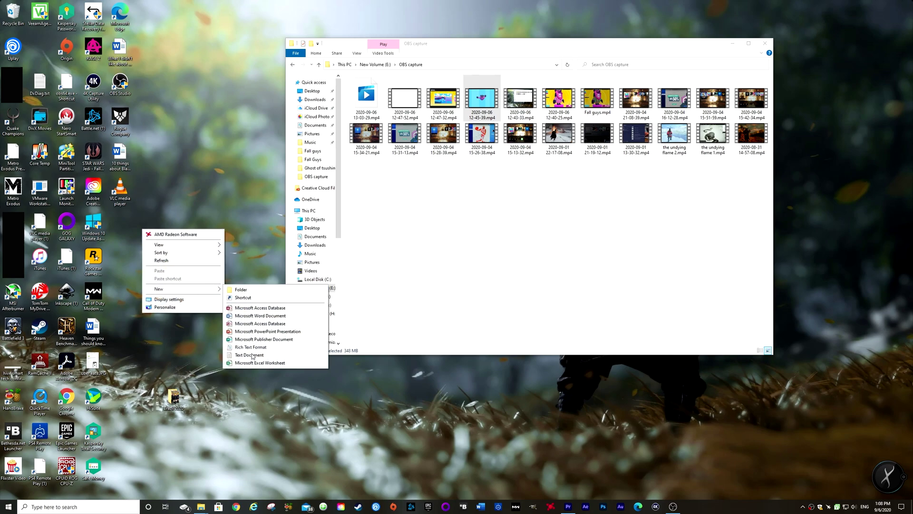
left_click(251, 356)
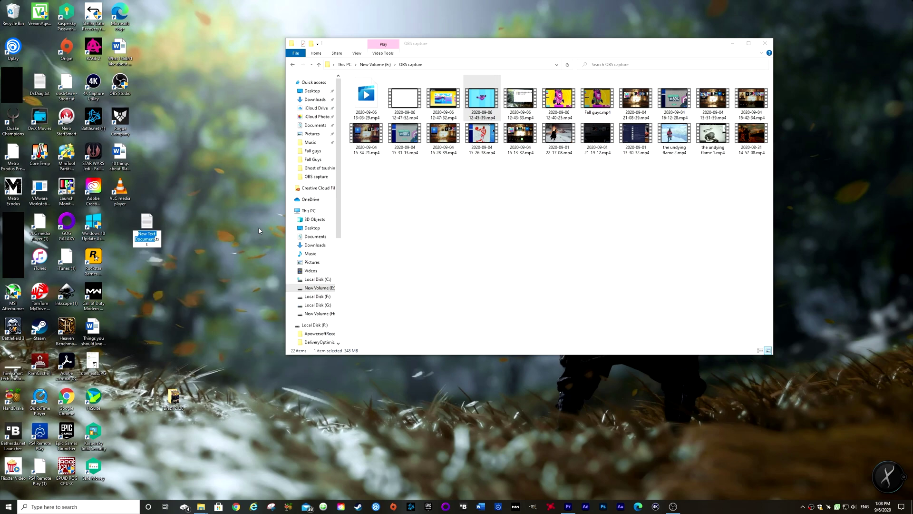
type("VLC m")
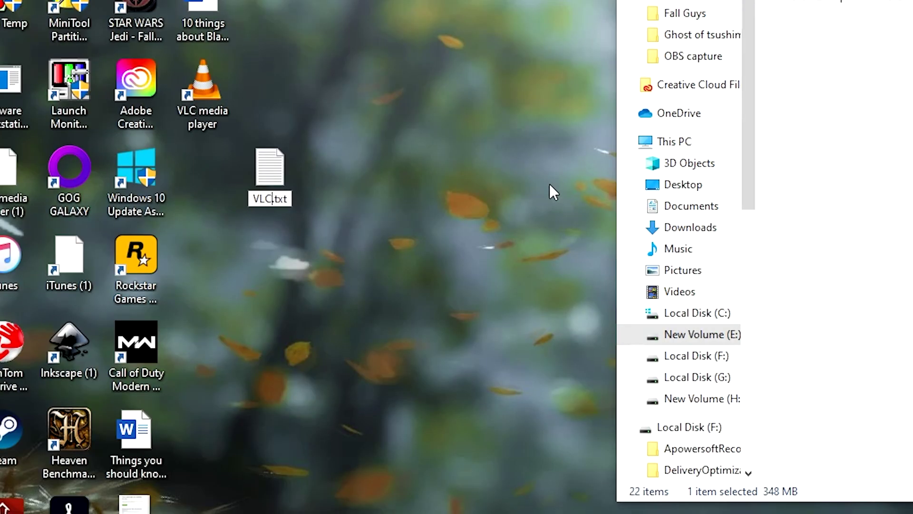
type("ulti")
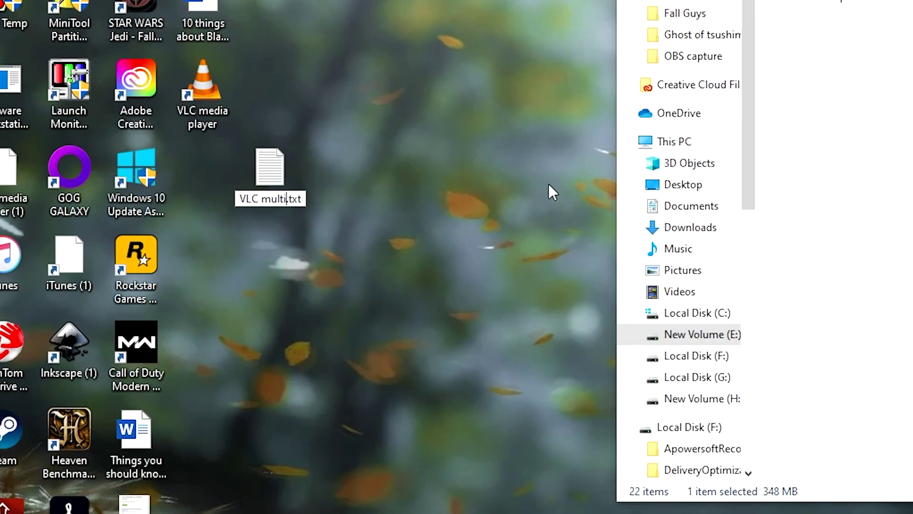
type(" tri")
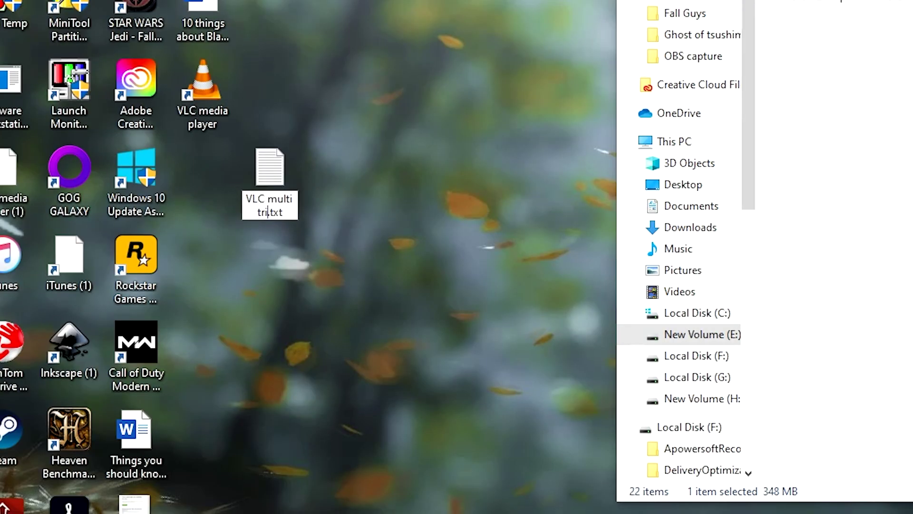
key("BackSpace")
type("ack")
key("Return")
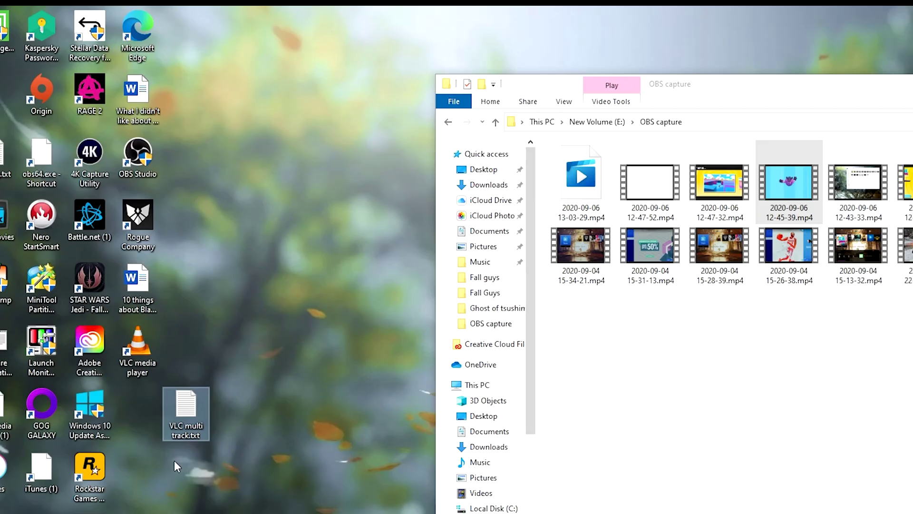
- Open VLC multi track.txt in Notepad and paste in the VLC launch command line
double_click(195, 398)
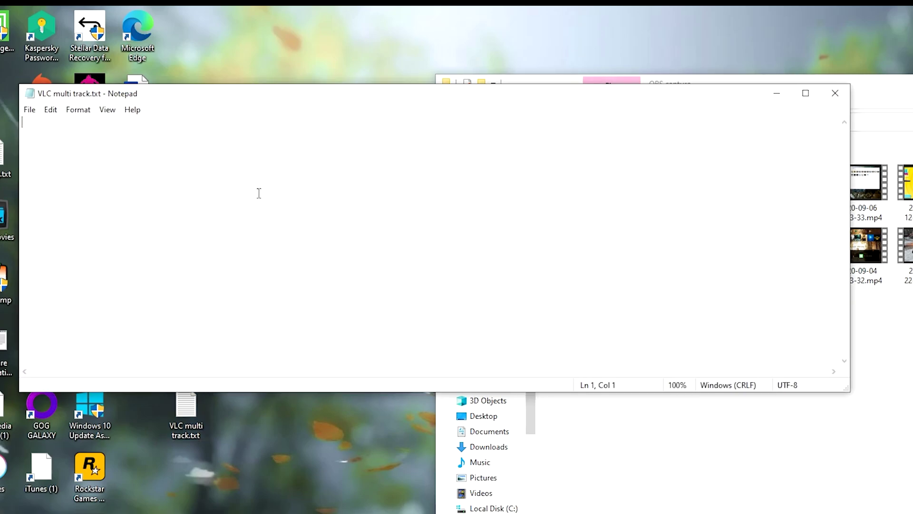
right_click(108, 140)
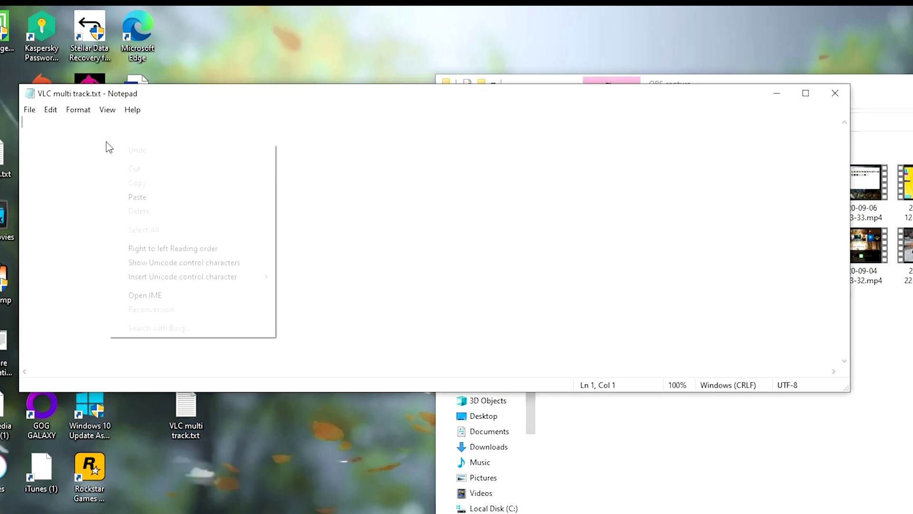
left_click(155, 199)
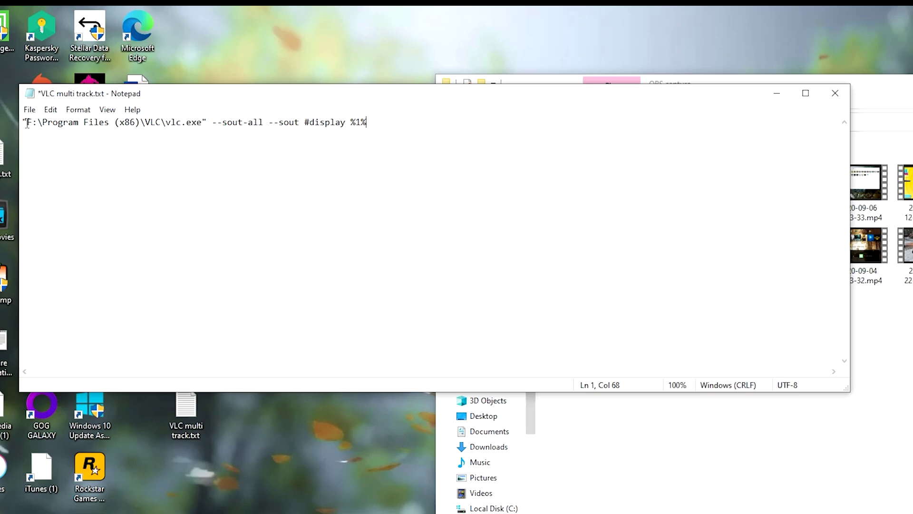
- Check the F:\Program Files (x86)\VLC\vlc.exe path in the line, then close Notepad
left_click_drag(28, 123, 198, 120)
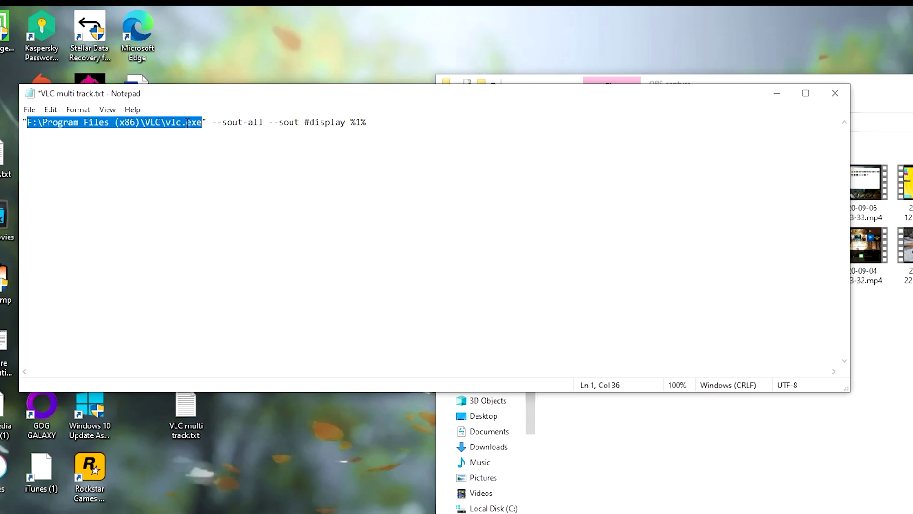
left_click(266, 165)
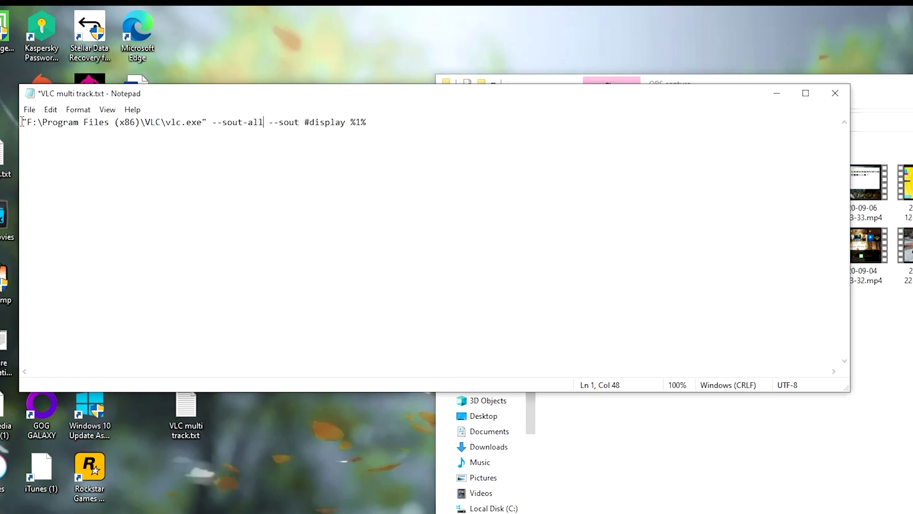
left_click_drag(22, 122, 399, 149)
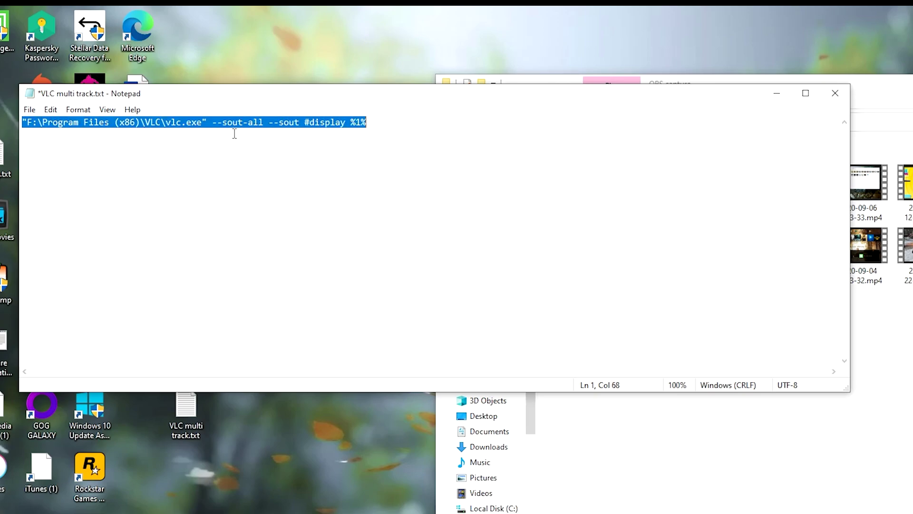
left_click(836, 94)
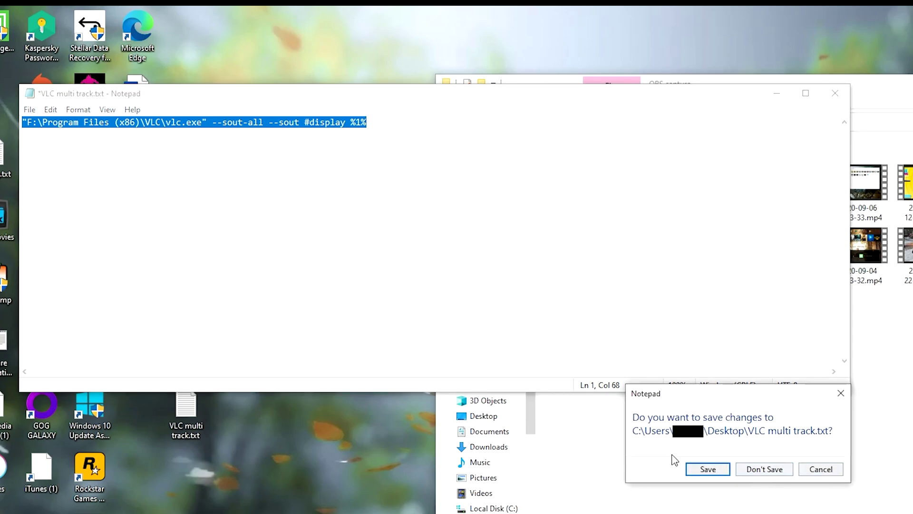
- Save VLC multi track.txt, then rename it to VLC multi track.bat, confirming the extension change
left_click(716, 480)
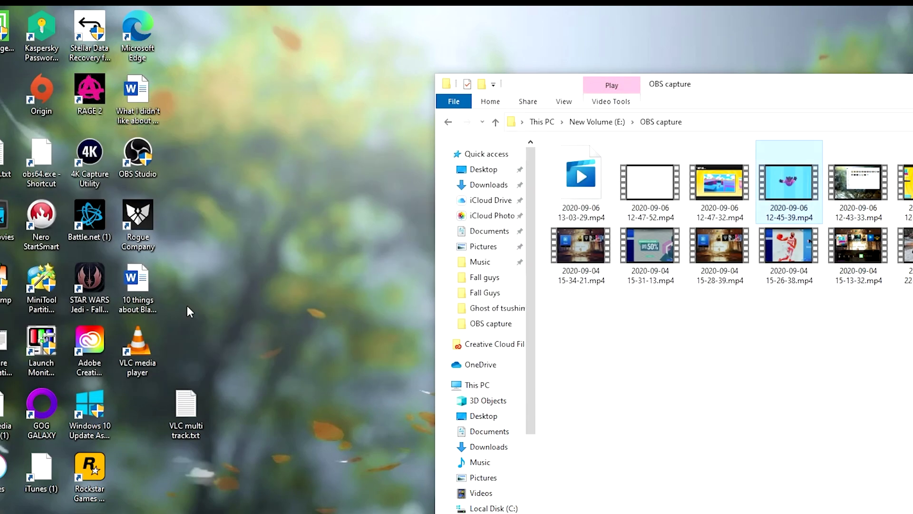
double_click(182, 425)
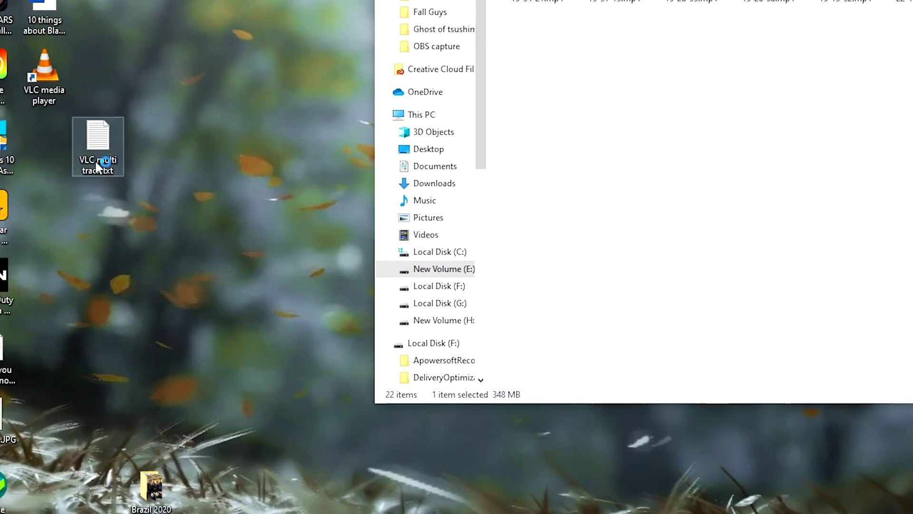
right_click(96, 163)
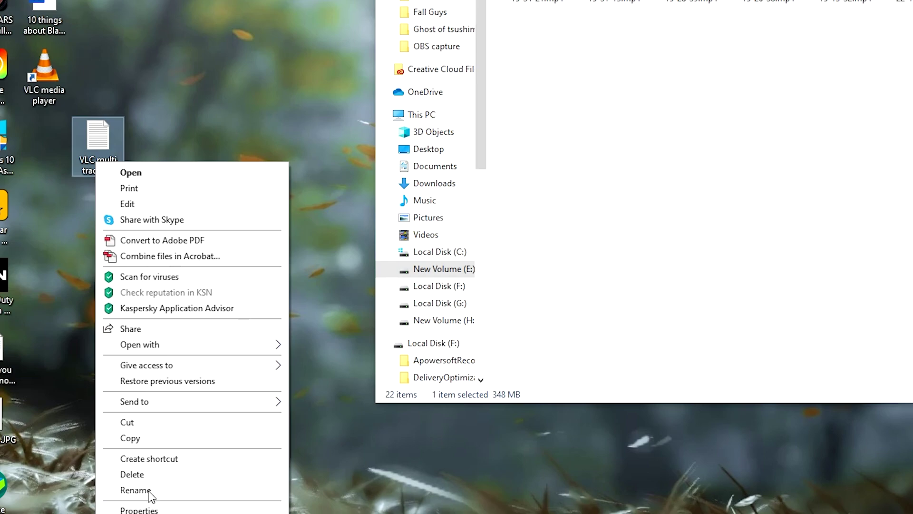
left_click(136, 490)
left_click(116, 172)
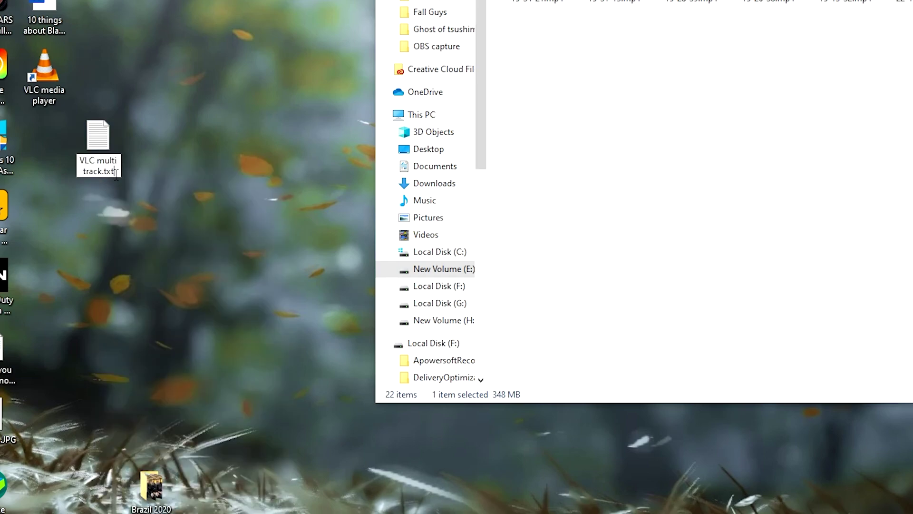
key("BackSpace")
key("BackSpace")
key("BackSpace")
type("bat")
key("Return")
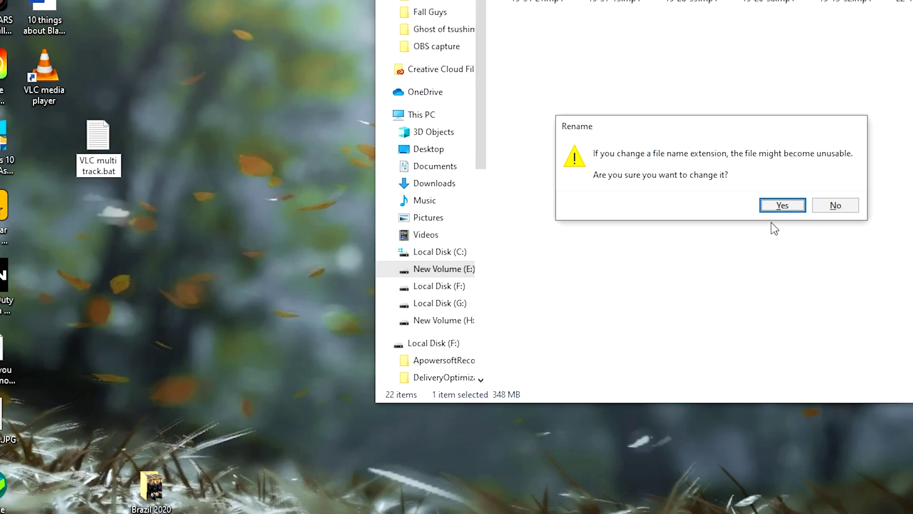
left_click(779, 205)
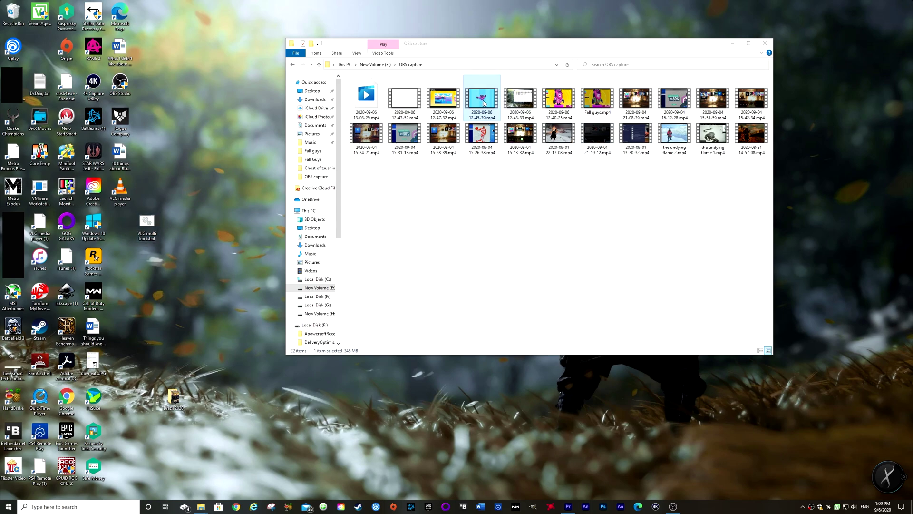
left_click_drag(483, 103, 151, 232)
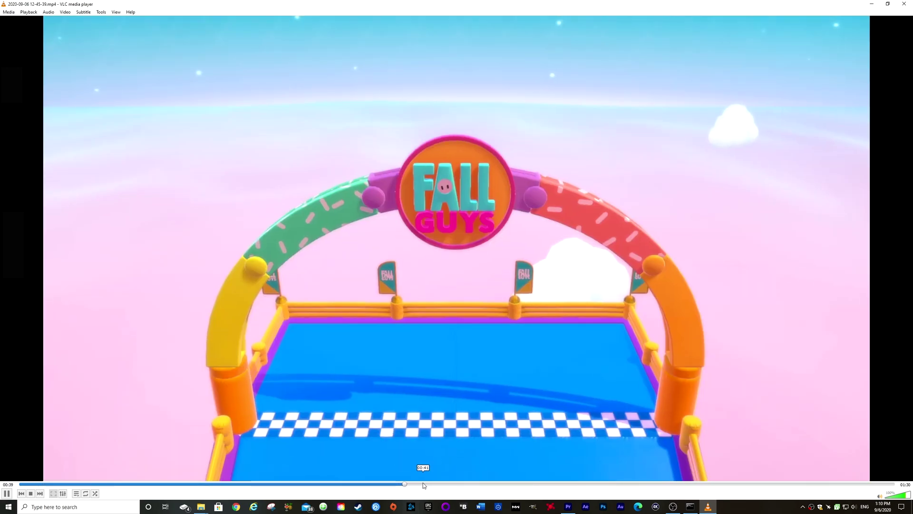
left_click(427, 484)
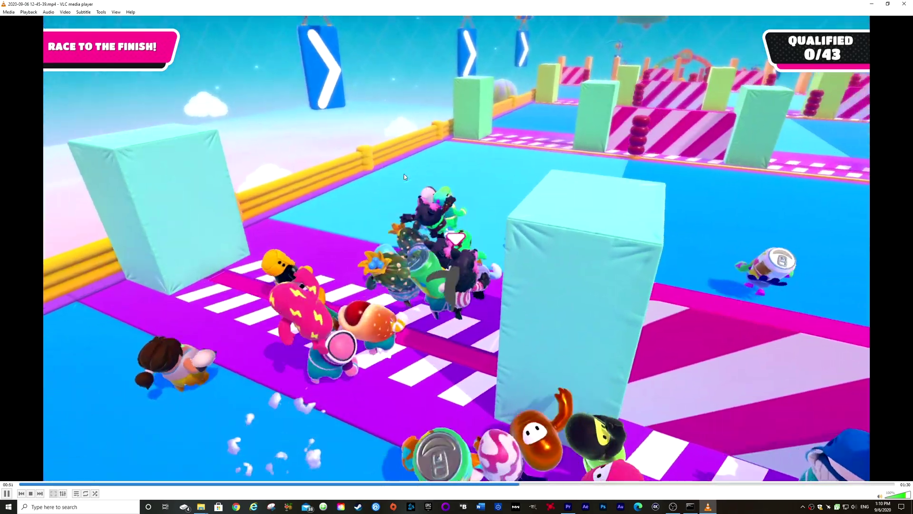
- Switch the playing recording's audio to Track2, then close VLC at about 01:22
right_click(404, 175)
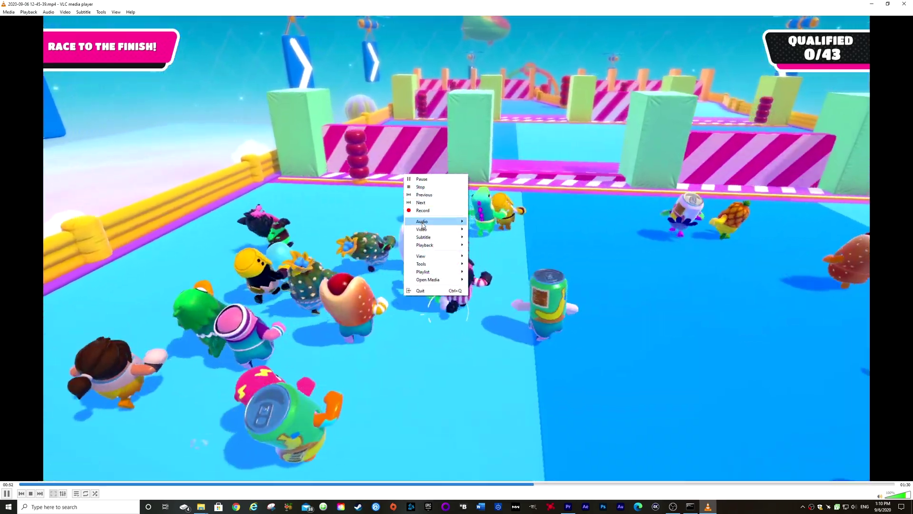
mouse_move(443, 221)
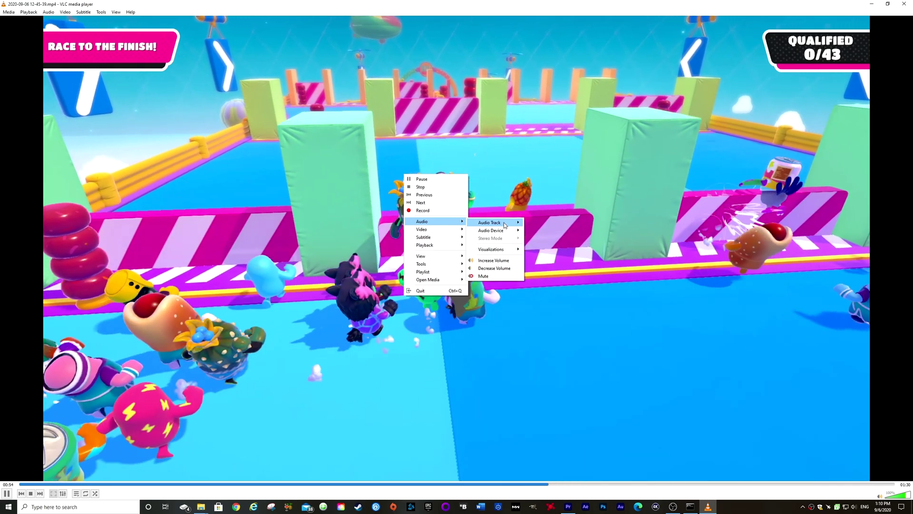
mouse_move(518, 222)
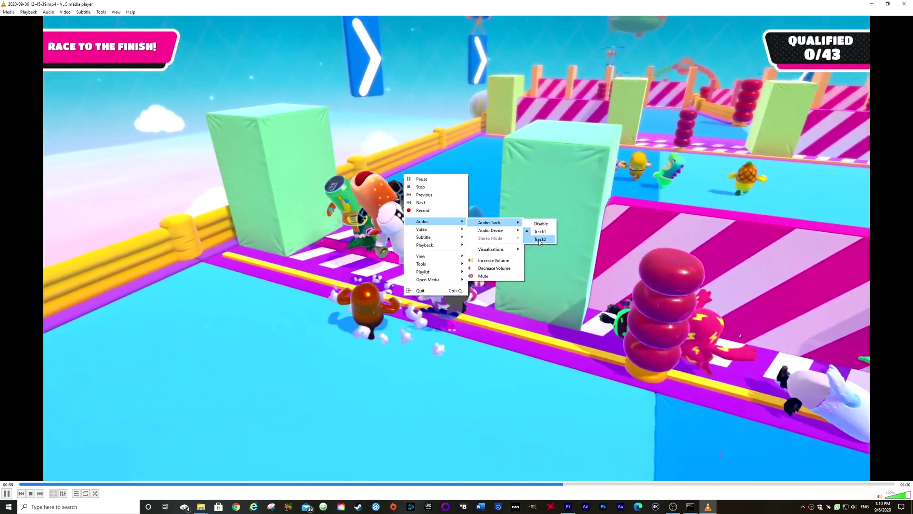
left_click(540, 239)
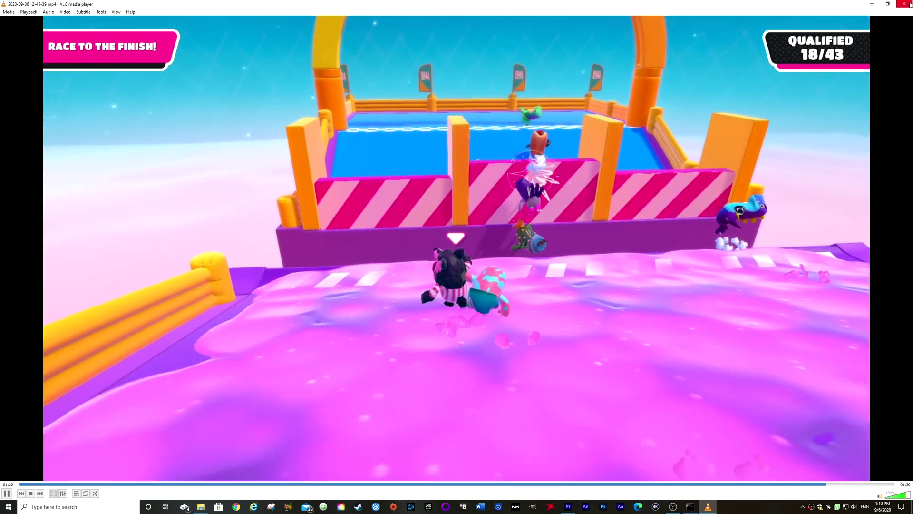
left_click(904, 4)
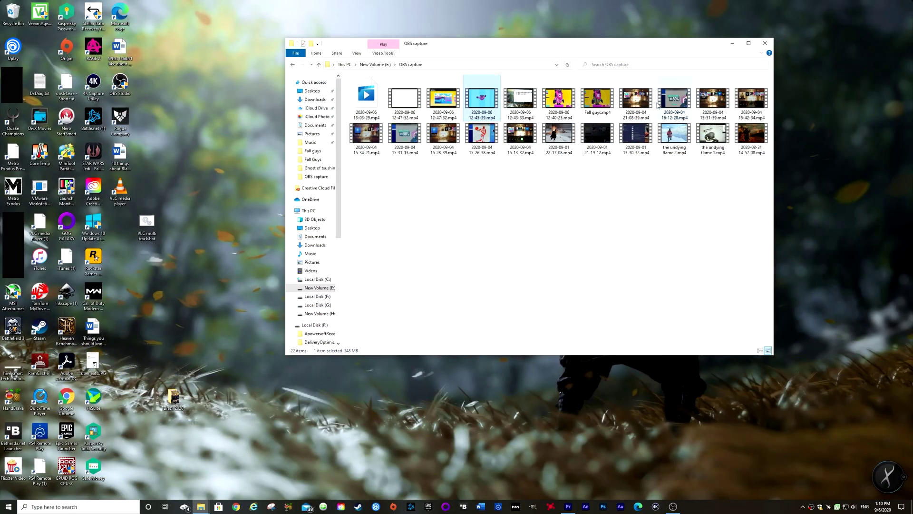